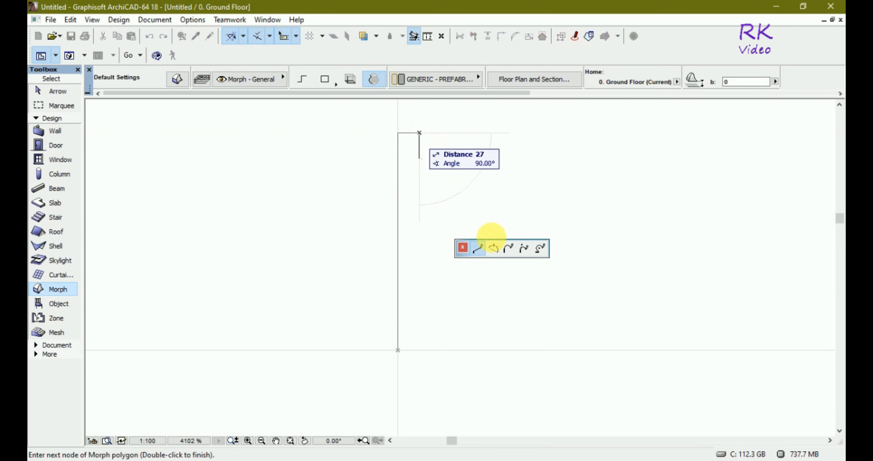
# - Complete the morph profile with an inward-curving arc spanning about 228 and a straight base about 45 long back to the start point
pyautogui.click(493, 248)
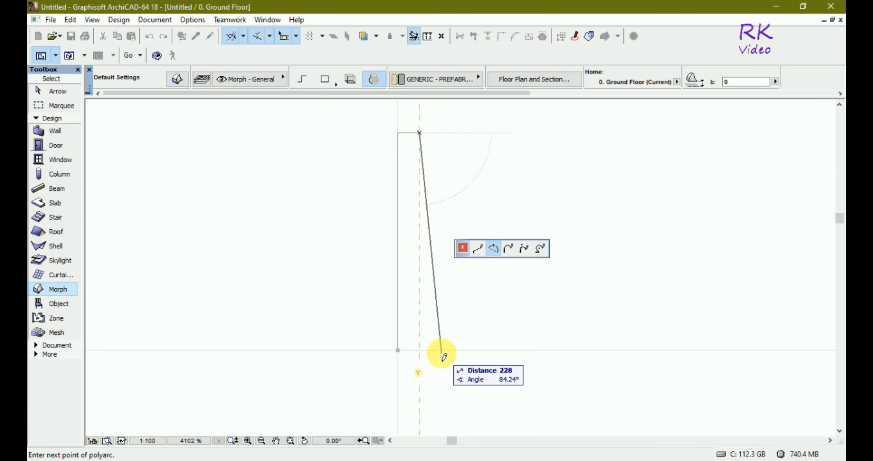
pyautogui.press('shift')
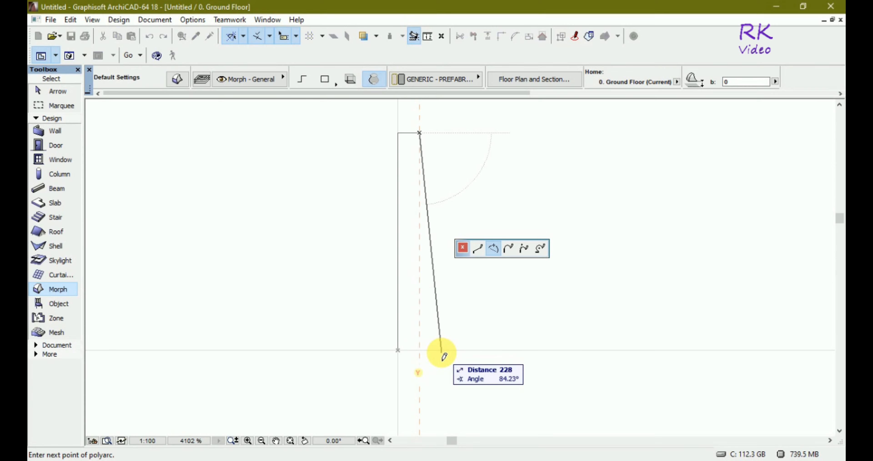
pyautogui.click(442, 351)
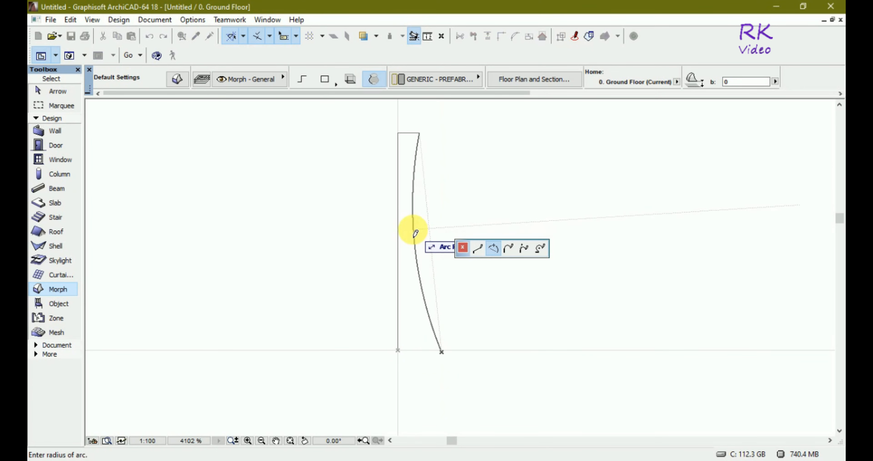
pyautogui.click(403, 229)
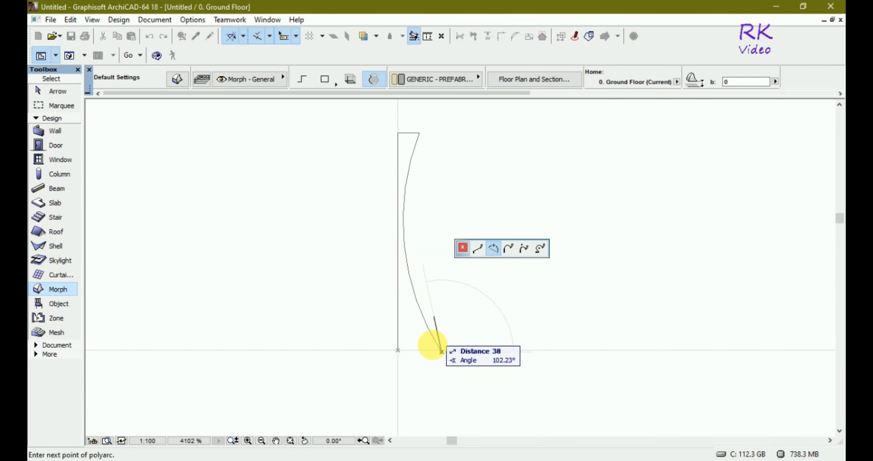
pyautogui.click(478, 249)
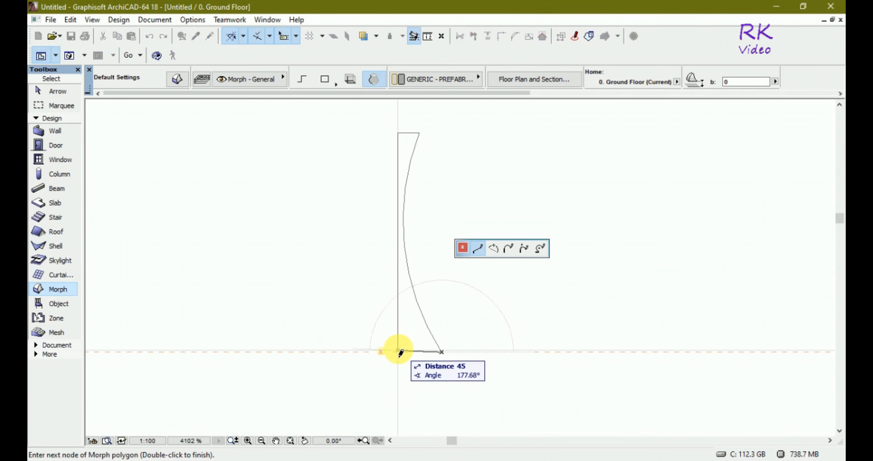
pyautogui.click(399, 350)
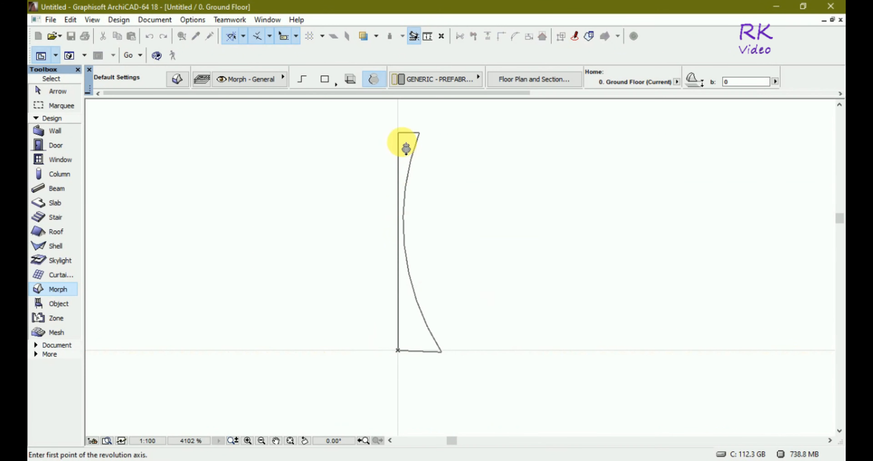
# - Revolve the closed profile about its straight vertical edge into a morph solid
pyautogui.click(399, 139)
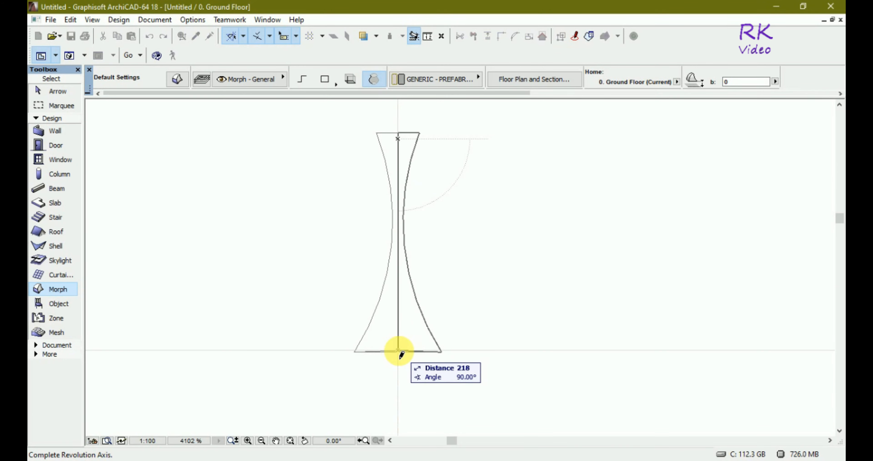
pyautogui.click(399, 350)
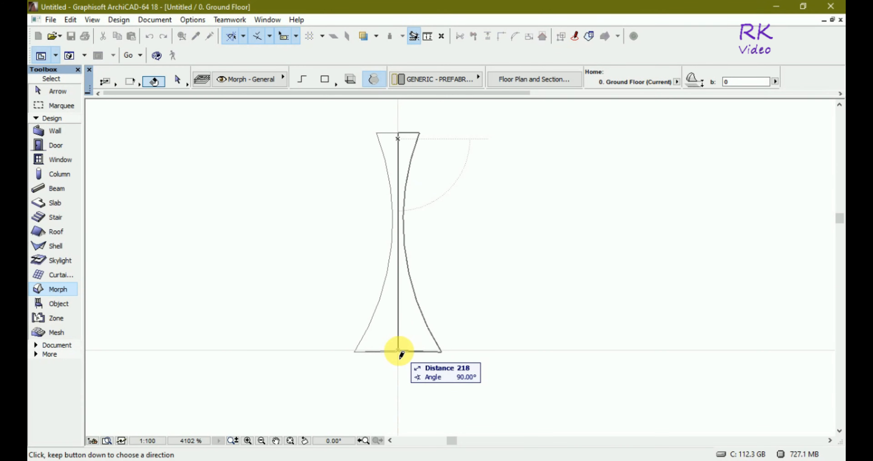
pyautogui.click(401, 353)
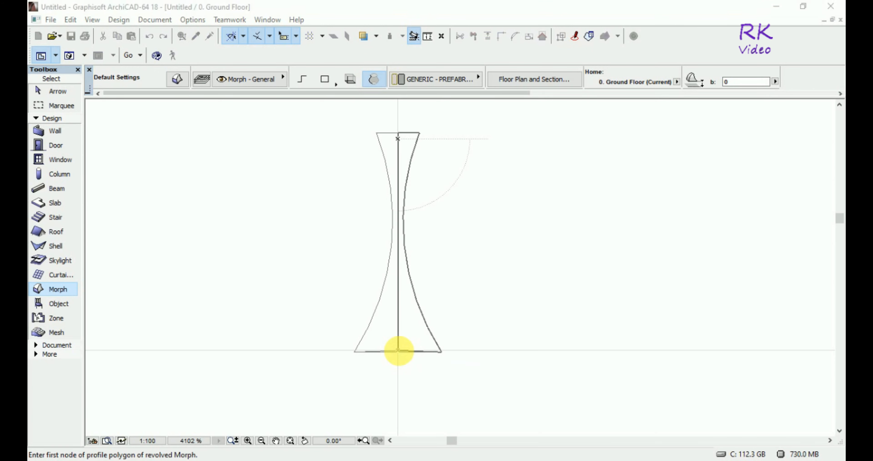
pyautogui.click(503, 208)
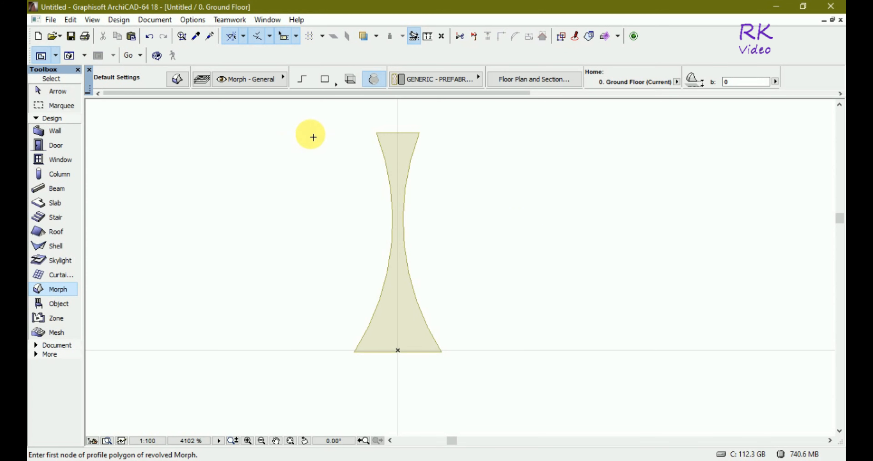
pyautogui.press('Escape')
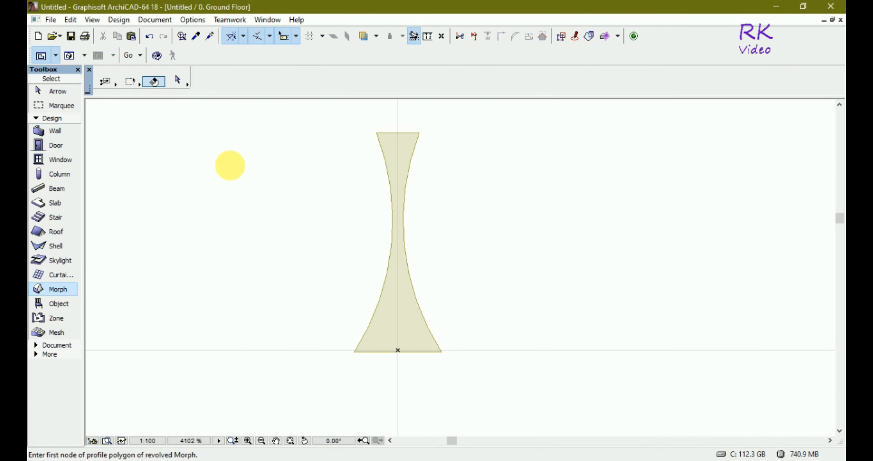
# - Select the revolved morph on the floor plan and show all elements in 3D
pyautogui.click(303, 110)
pyautogui.click(488, 390)
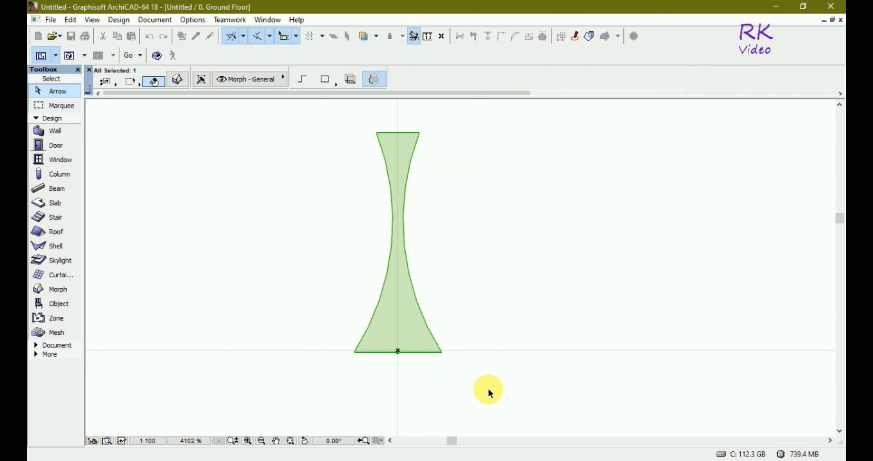
pyautogui.rightClick(395, 331)
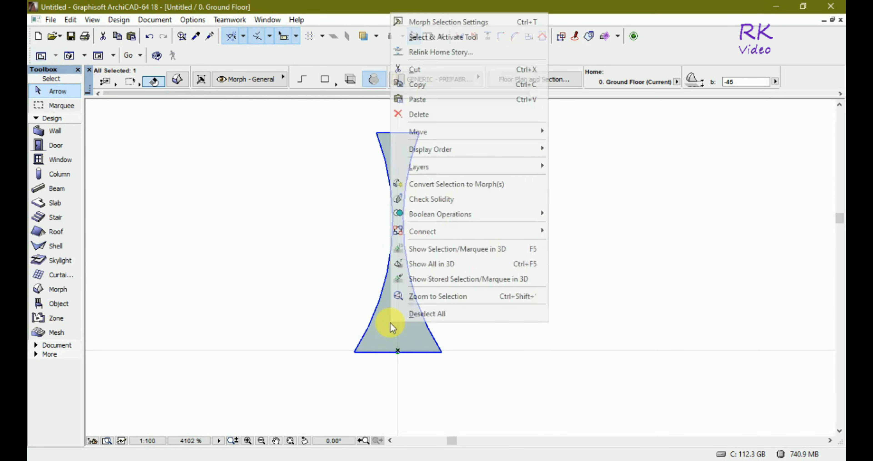
pyautogui.click(424, 265)
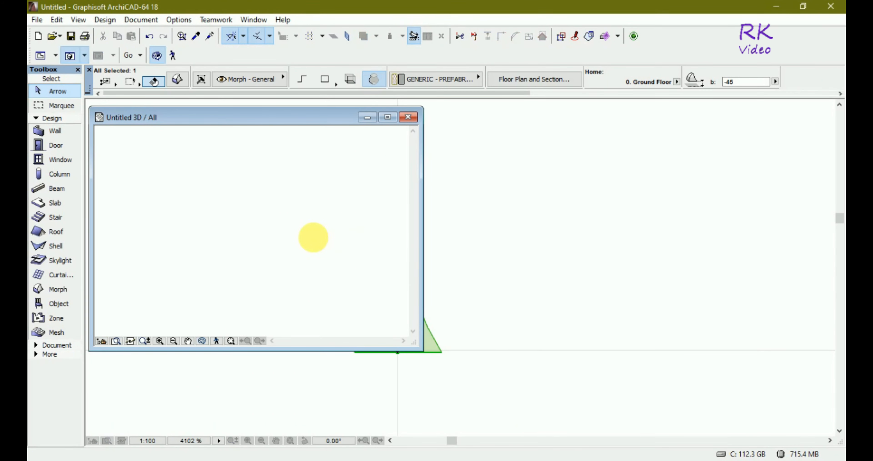
# - Maximize the 3D view and examine the revolved morph from several angles
pyautogui.moveTo(305, 241); pyautogui.dragTo(231, 167)
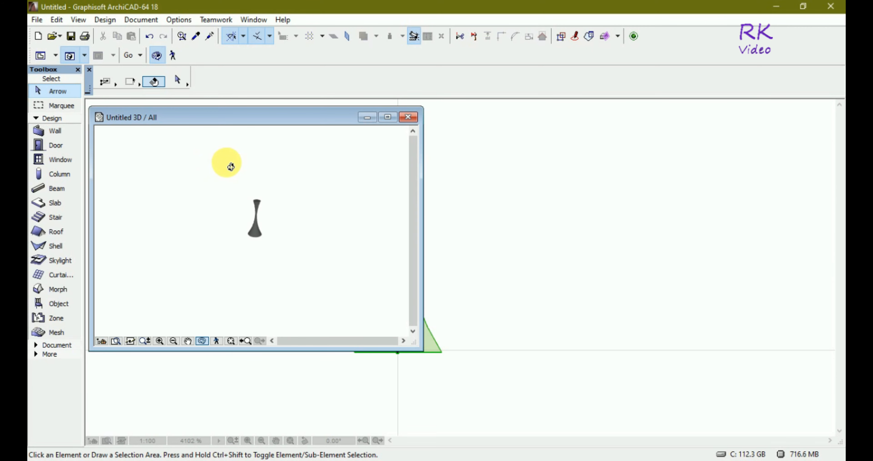
pyautogui.click(388, 117)
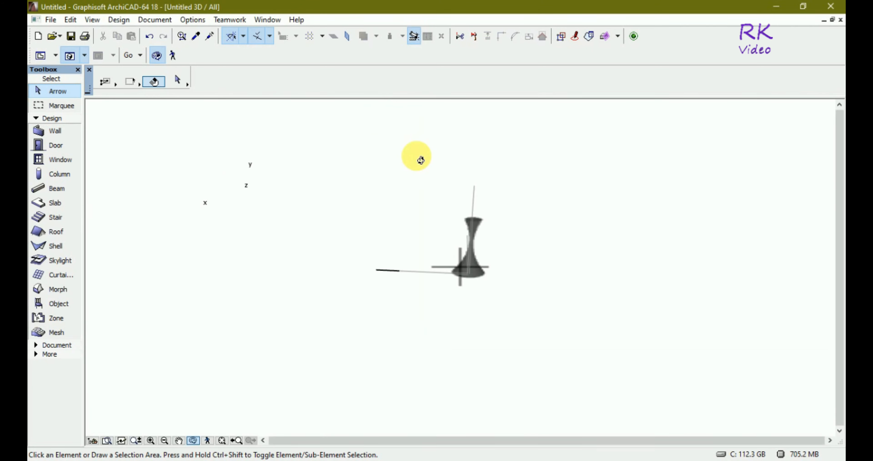
pyautogui.scroll(5, 486, 188)
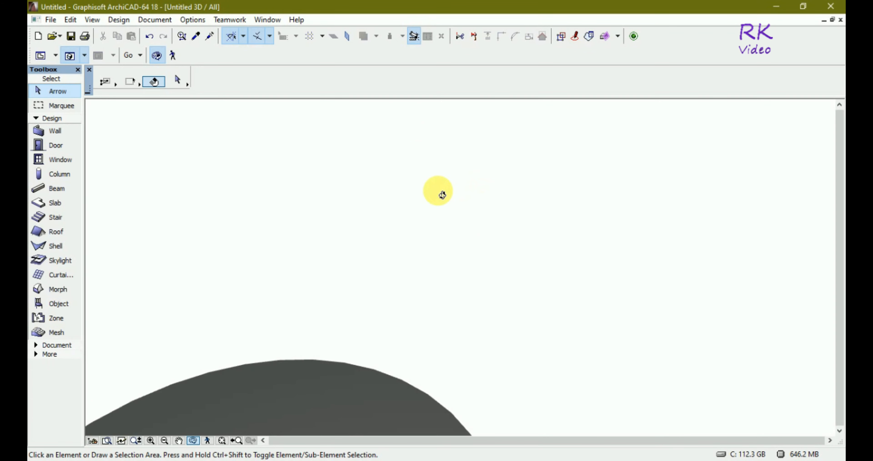
pyautogui.scroll(-5, 438, 191)
pyautogui.scroll(1, 431, 208)
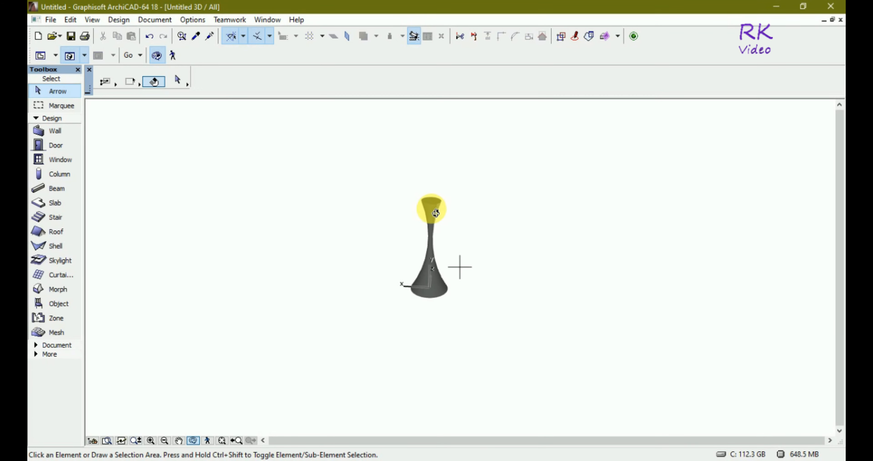
pyautogui.scroll(5, 435, 212)
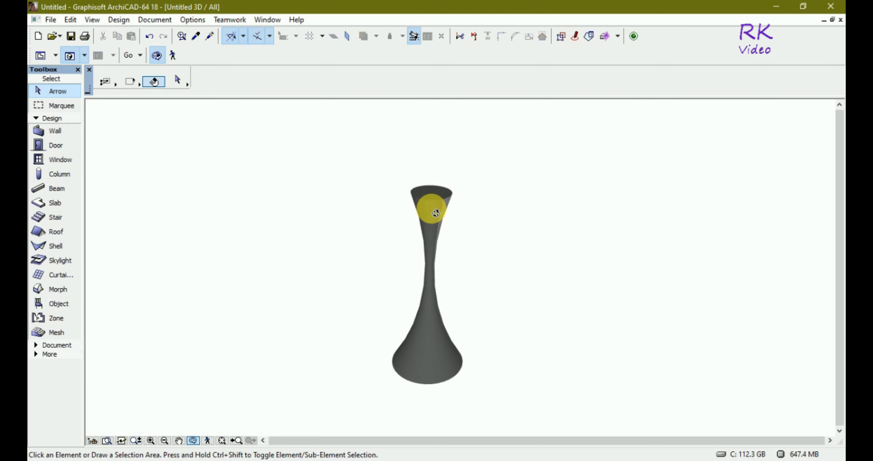
pyautogui.keyDown('shift'); pyautogui.moveTo(500, 210); pyautogui.dragTo(375, 386, button='middle'); pyautogui.keyUp('shift')
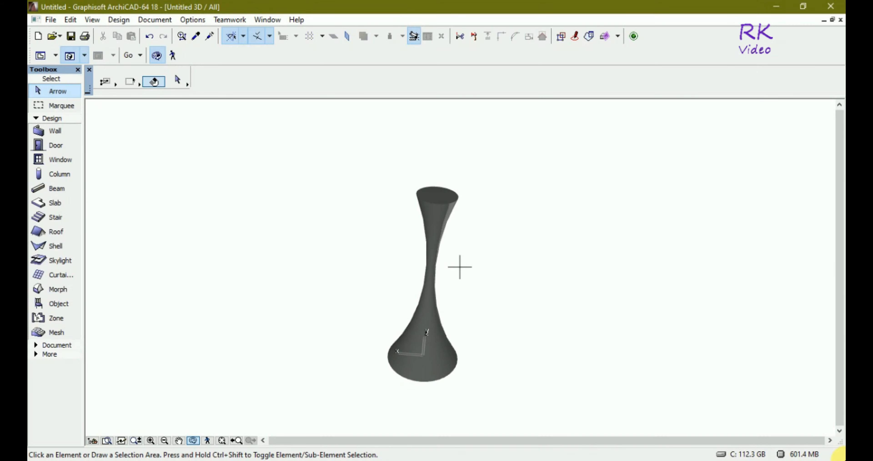
# - Restore the 3D and Ground Floor windows to floating size and fit the whole morph in the repositioned floor plan window
pyautogui.click(833, 20)
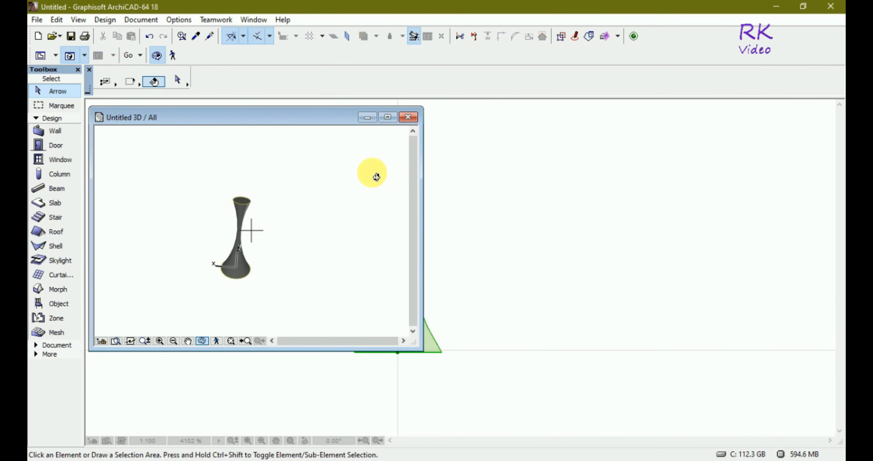
pyautogui.click(502, 125)
pyautogui.click(836, 51)
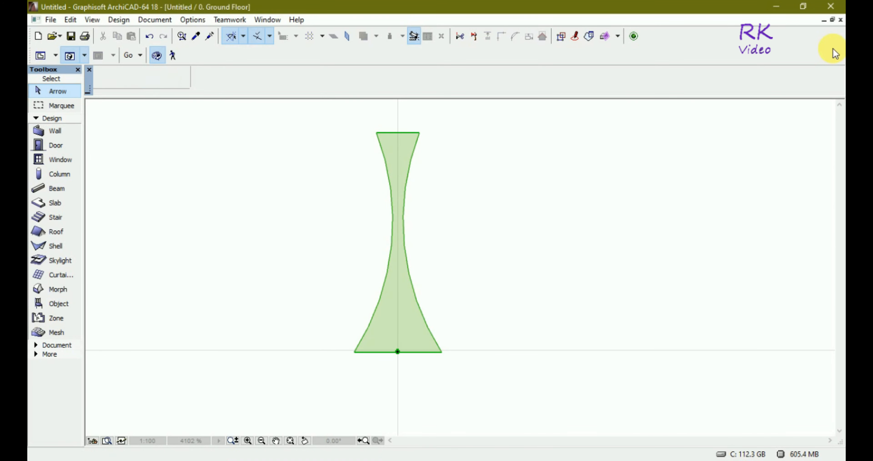
pyautogui.click(832, 20)
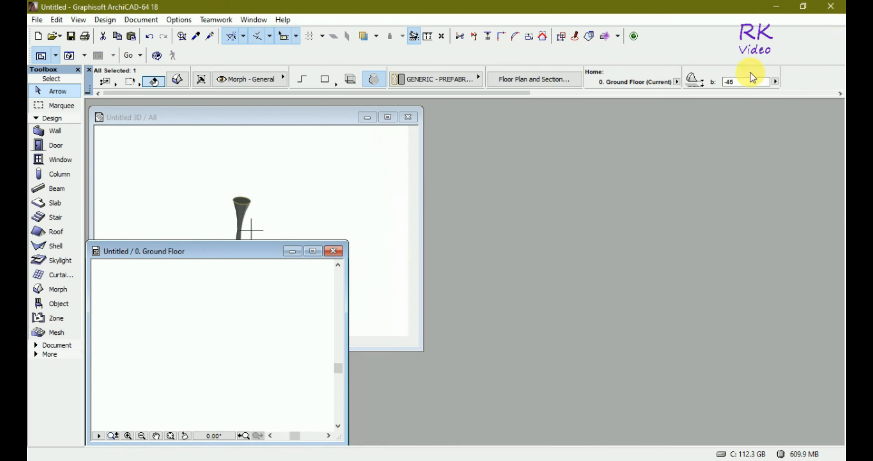
pyautogui.moveTo(200, 253); pyautogui.dragTo(249, 257)
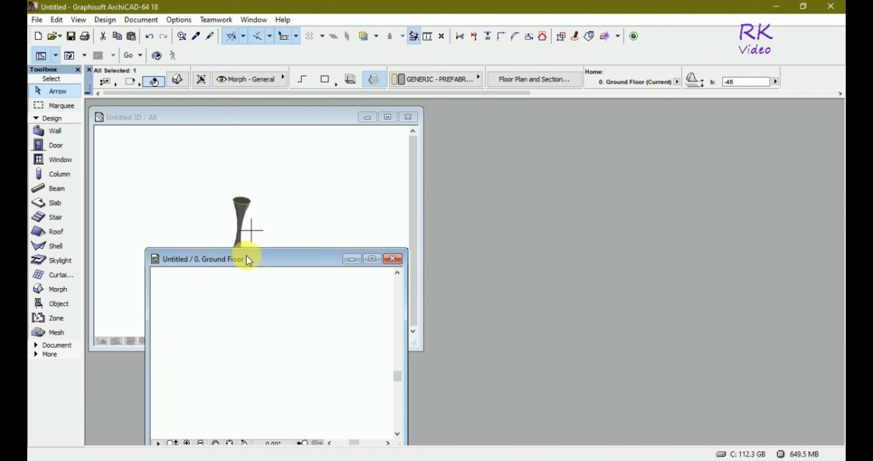
pyautogui.scroll(-3, 195, 317)
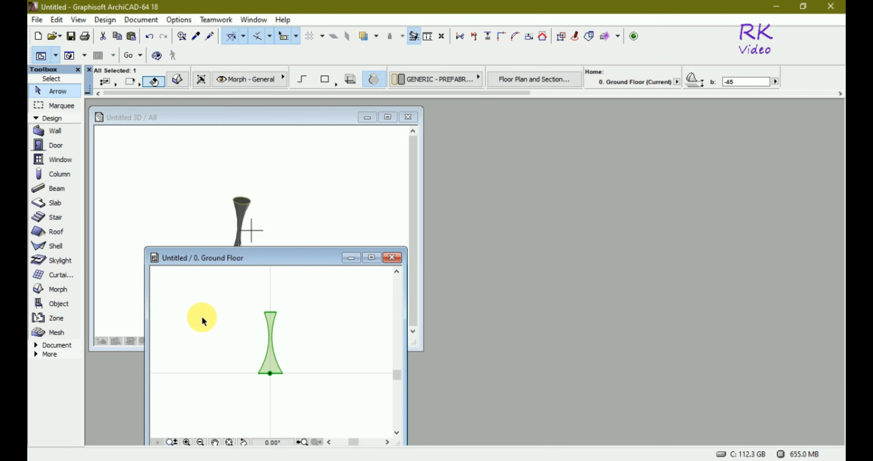
pyautogui.scroll(4, 274, 318)
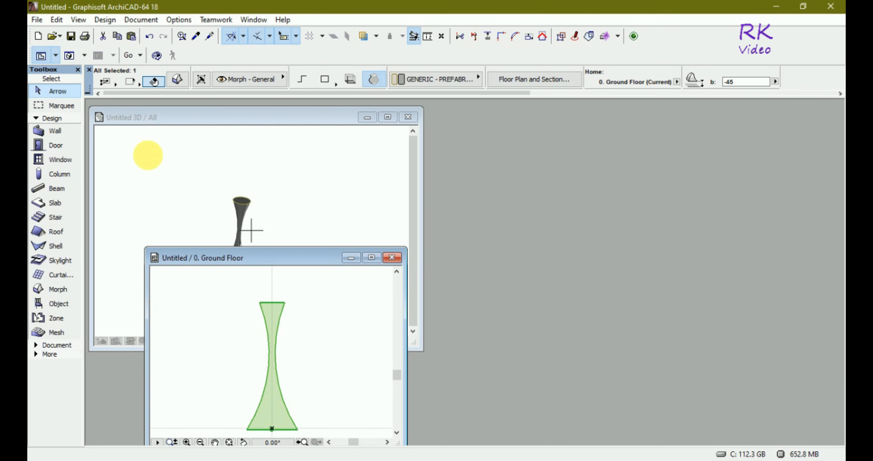
# - Create a new library object, place its window beside the floor plan window and open its 3D script
pyautogui.click(36, 20)
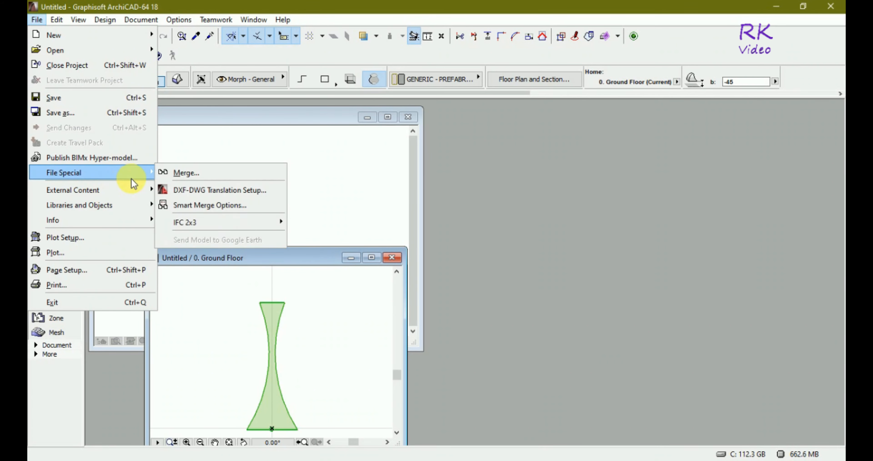
pyautogui.moveTo(140, 205)
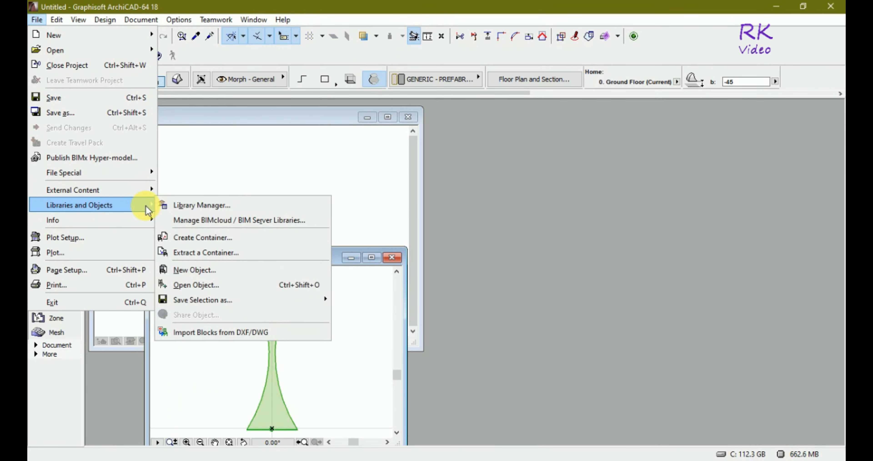
pyautogui.click(193, 270)
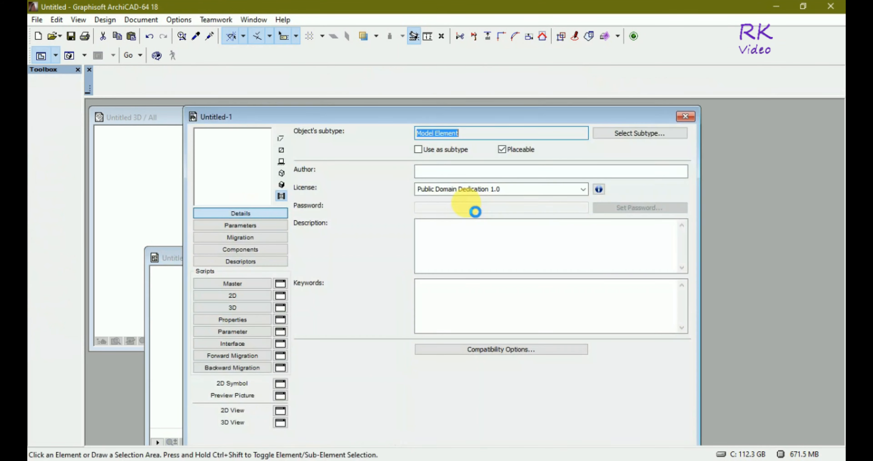
pyautogui.moveTo(347, 116); pyautogui.dragTo(568, 115)
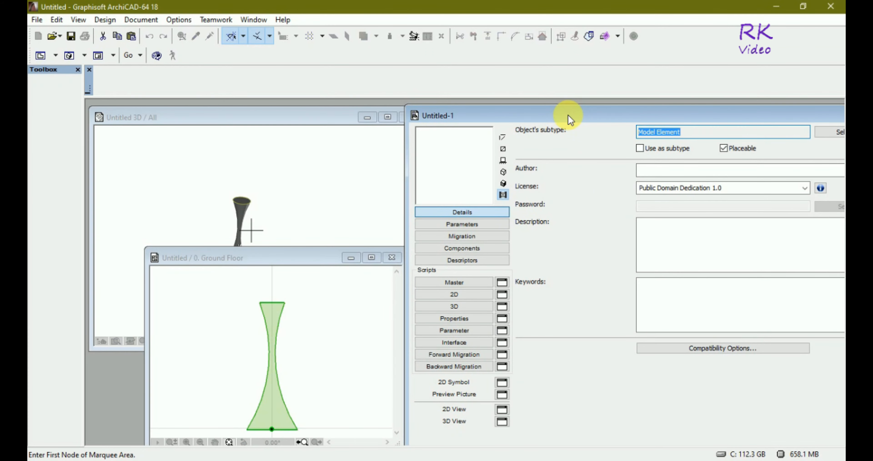
pyautogui.click(469, 306)
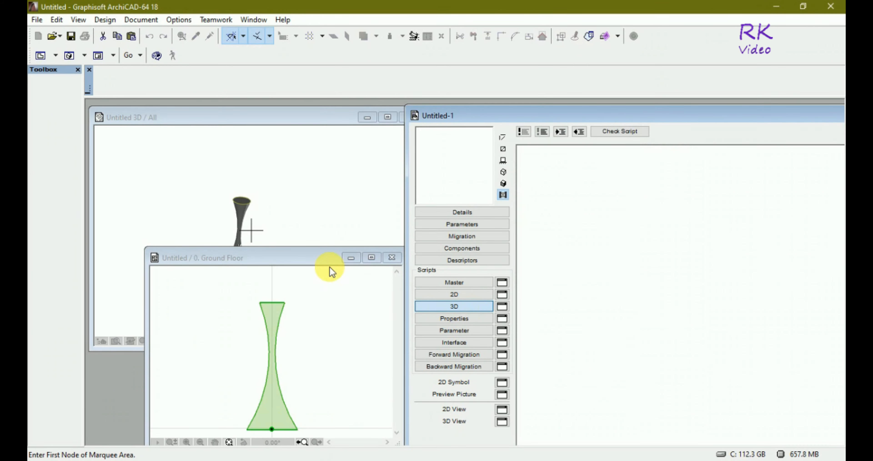
# - Move the floor plan window clear and transfer the selected morph from it into the object's 3D script as GDL code
pyautogui.moveTo(320, 257); pyautogui.dragTo(266, 220)
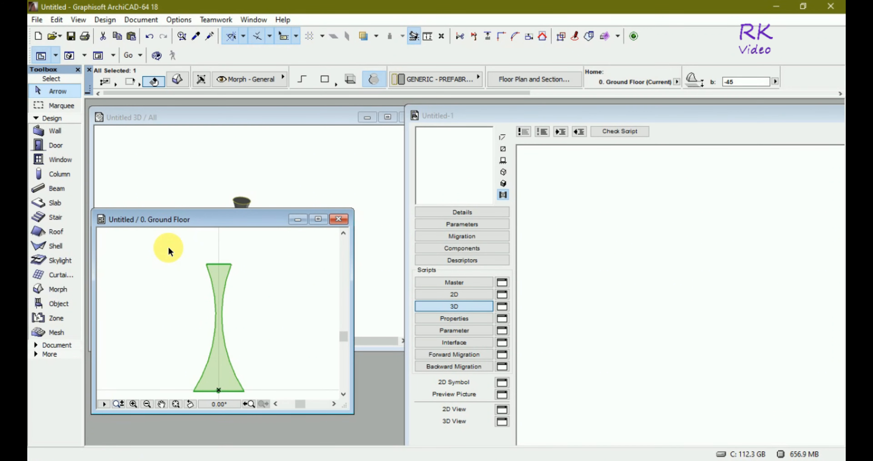
pyautogui.click(218, 273)
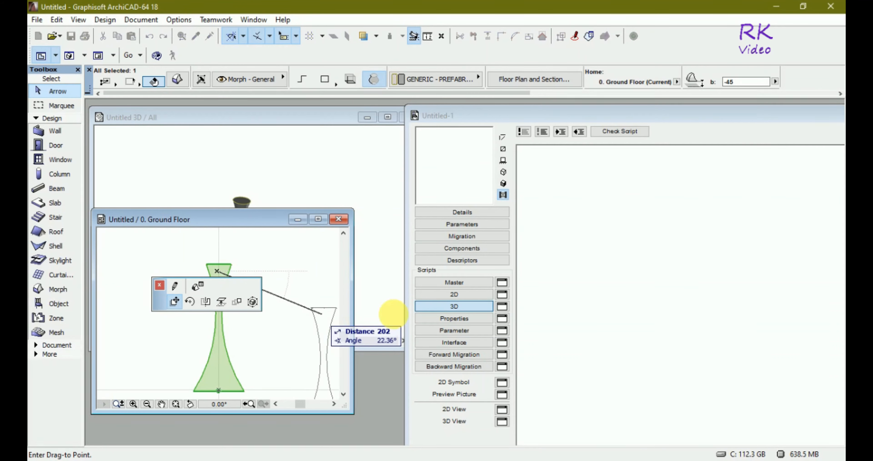
pyautogui.click(596, 335)
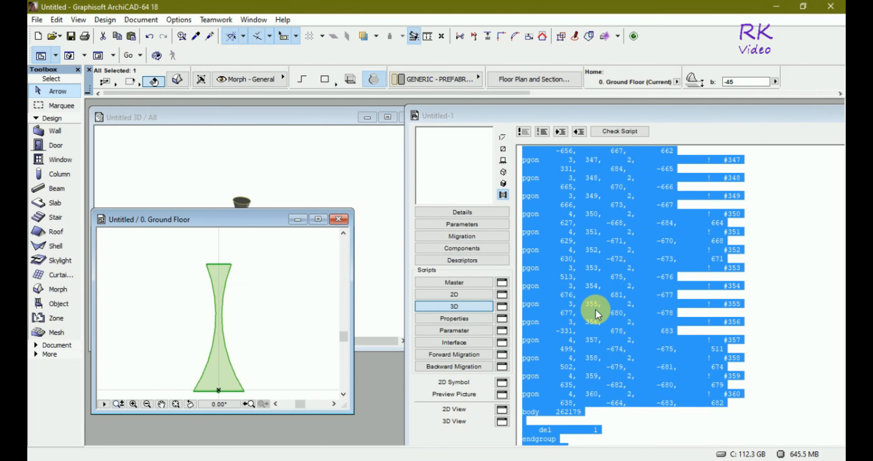
pyautogui.click(550, 193)
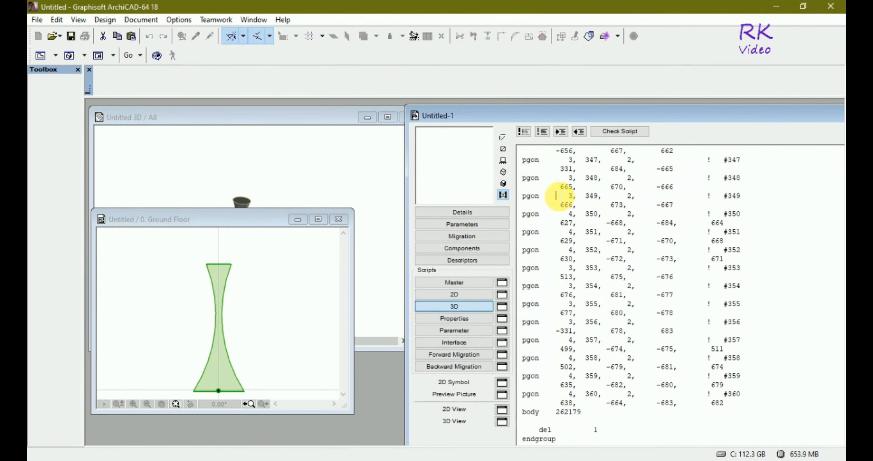
# - Display the object's 3D script in the preview as shaded and wireframe, ending with the shaded mode
pyautogui.click(503, 183)
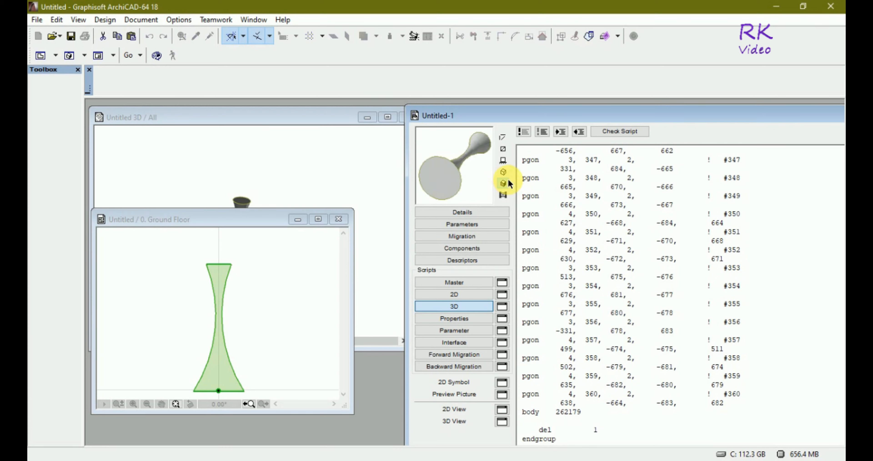
pyautogui.click(503, 171)
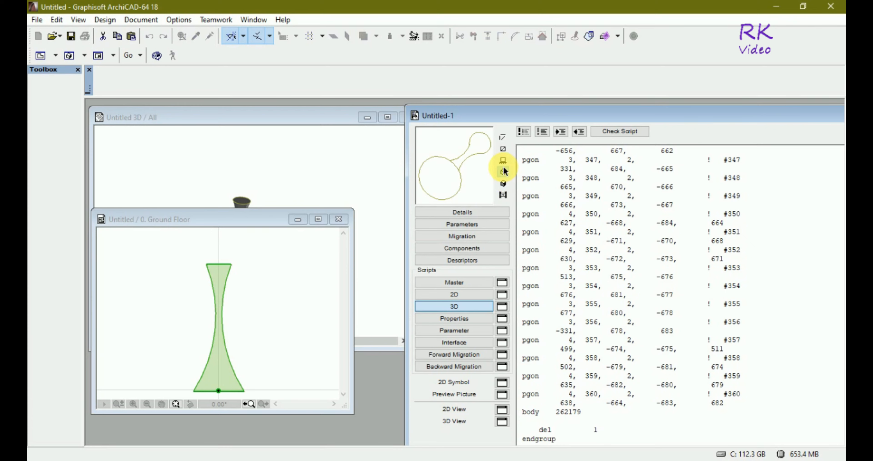
pyautogui.click(503, 183)
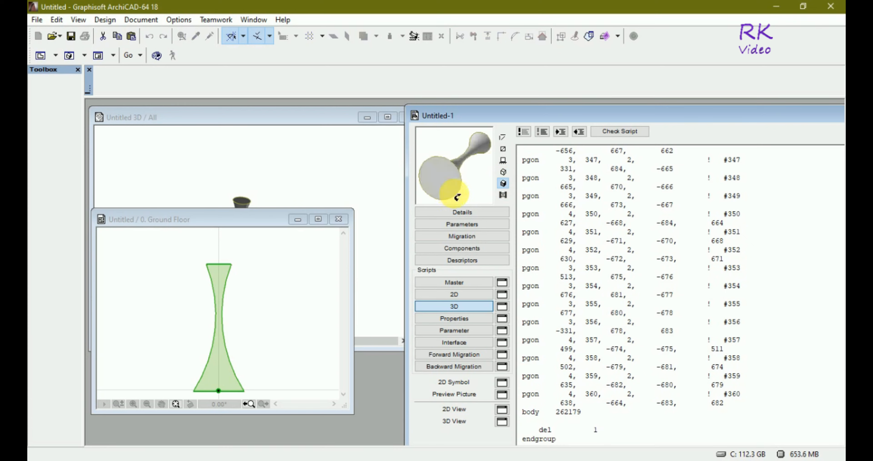
# - Examine the object's shaded preview from its different viewing angles
pyautogui.moveTo(466, 203); pyautogui.dragTo(446, 145)
pyautogui.click(471, 161)
pyautogui.click(428, 138)
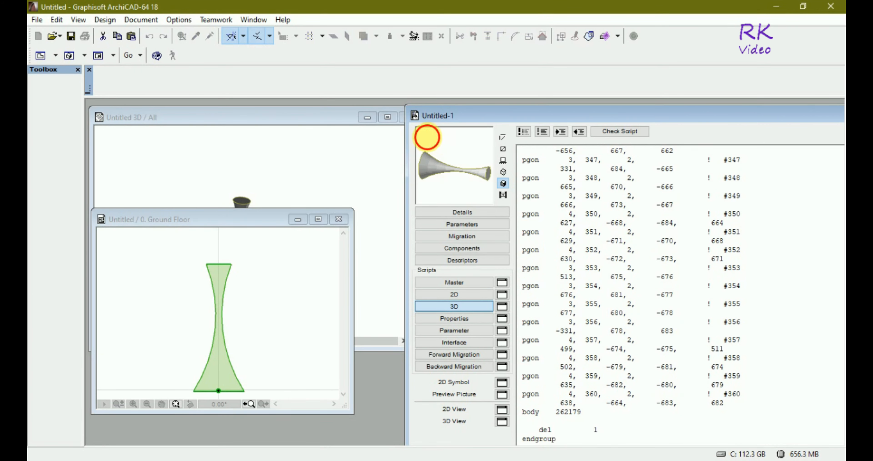
pyautogui.click(428, 138)
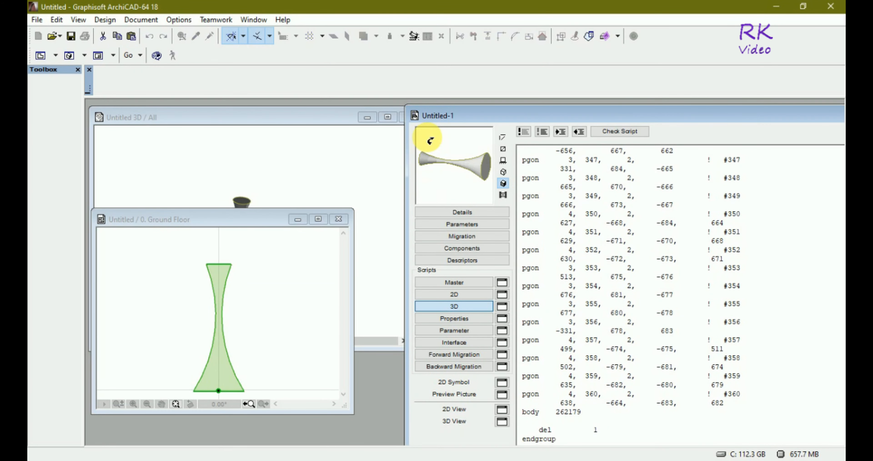
pyautogui.click(429, 139)
pyautogui.click(430, 140)
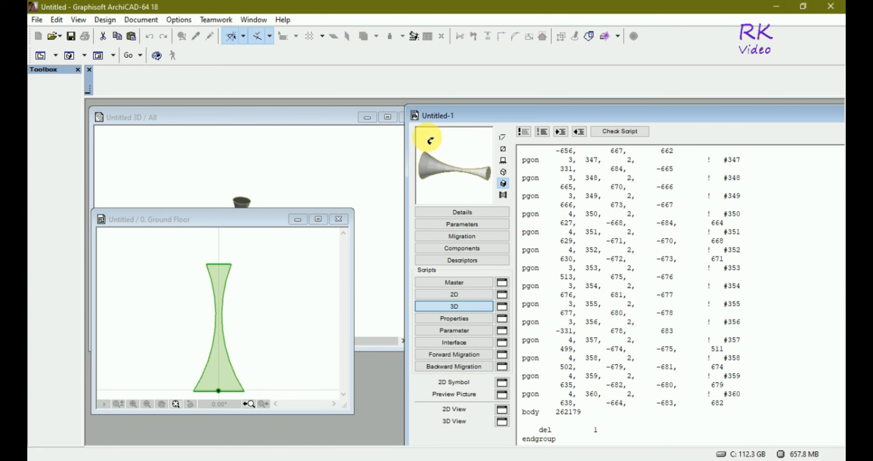
pyautogui.click(431, 140)
pyautogui.click(430, 139)
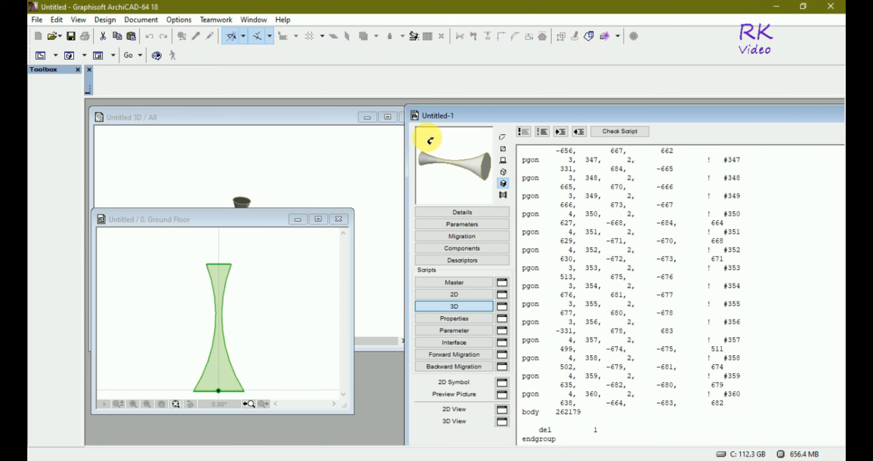
pyautogui.click(431, 140)
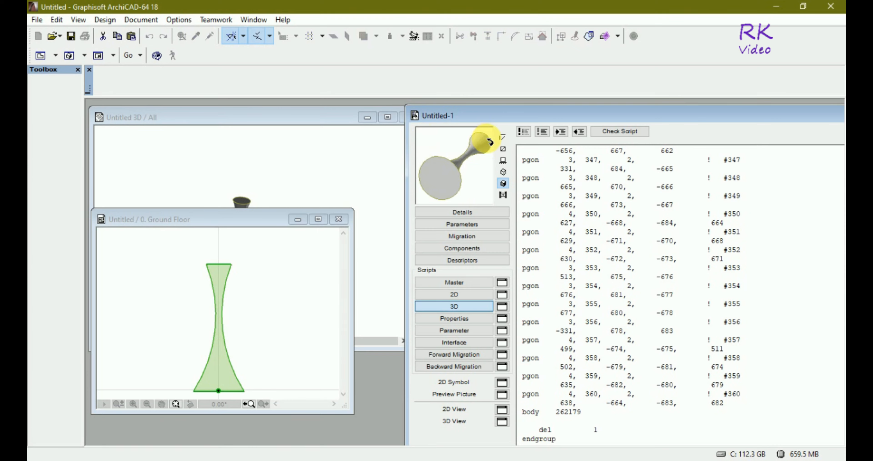
pyautogui.click(481, 140)
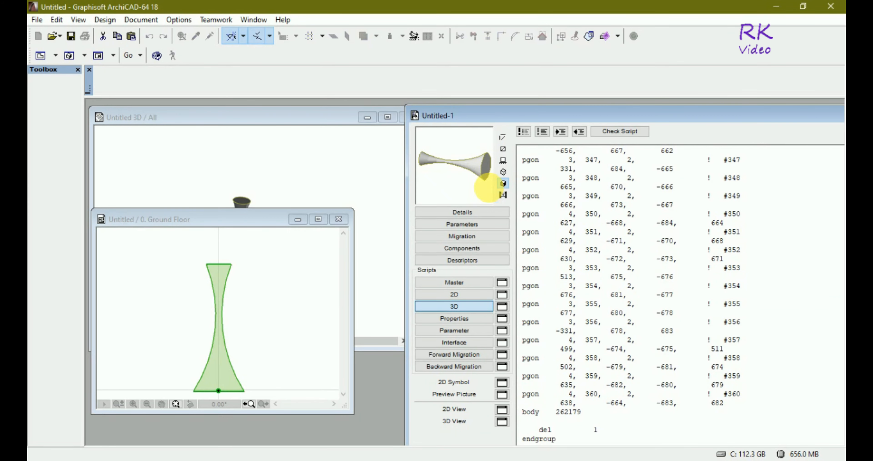
pyautogui.click(490, 190)
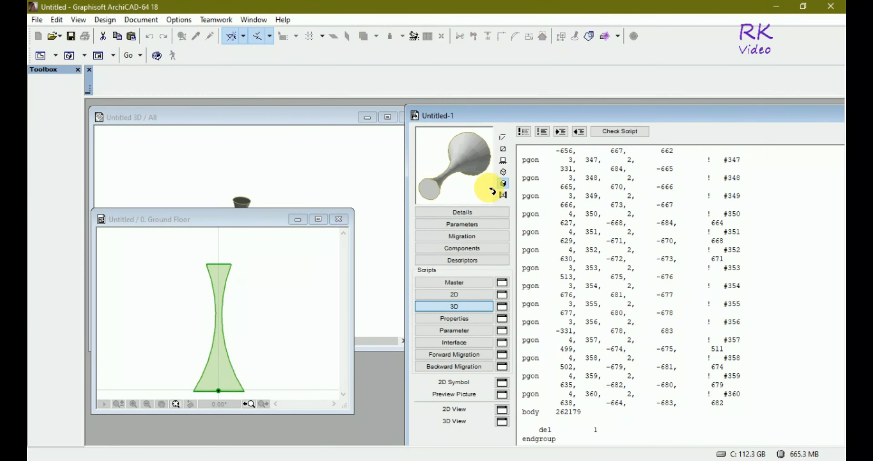
pyautogui.click(427, 200)
pyautogui.click(427, 200)
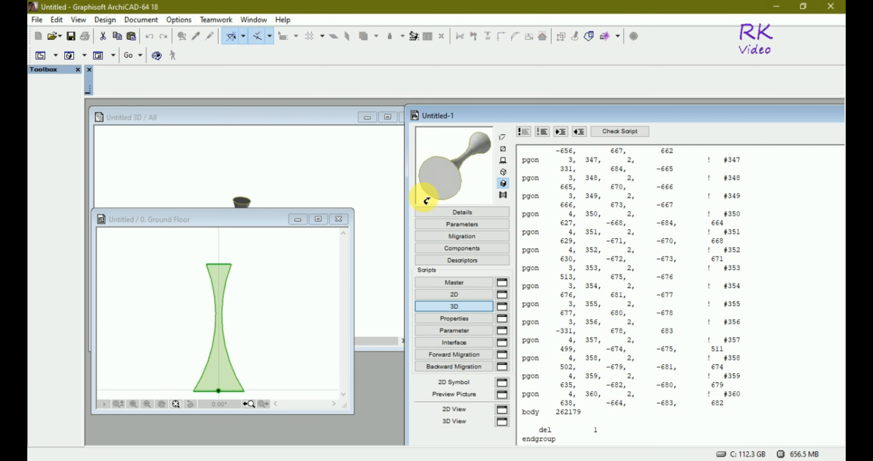
pyautogui.click(427, 200)
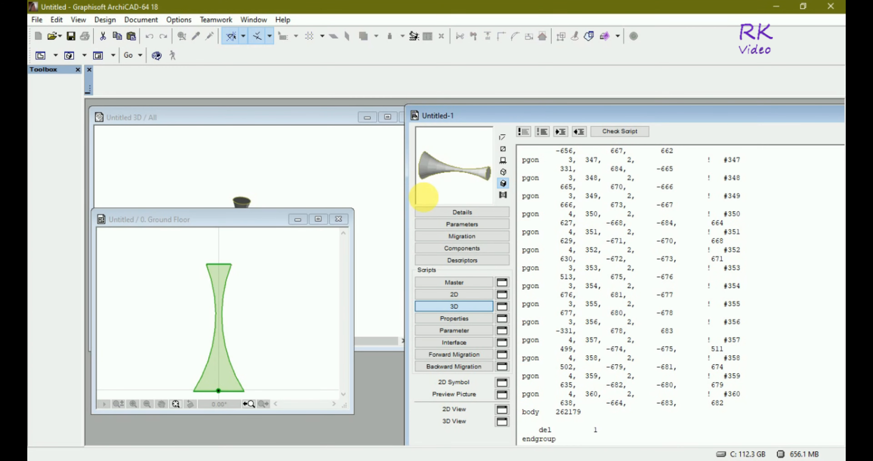
pyautogui.click(427, 201)
pyautogui.click(426, 201)
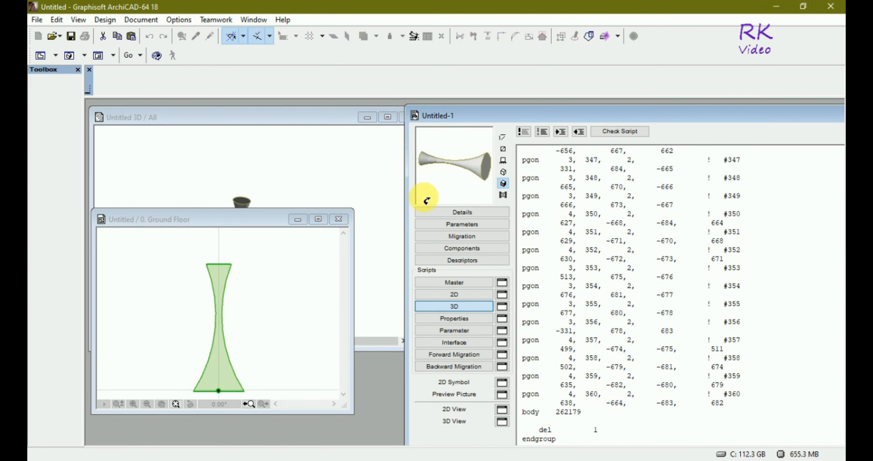
pyautogui.click(427, 200)
pyautogui.click(426, 201)
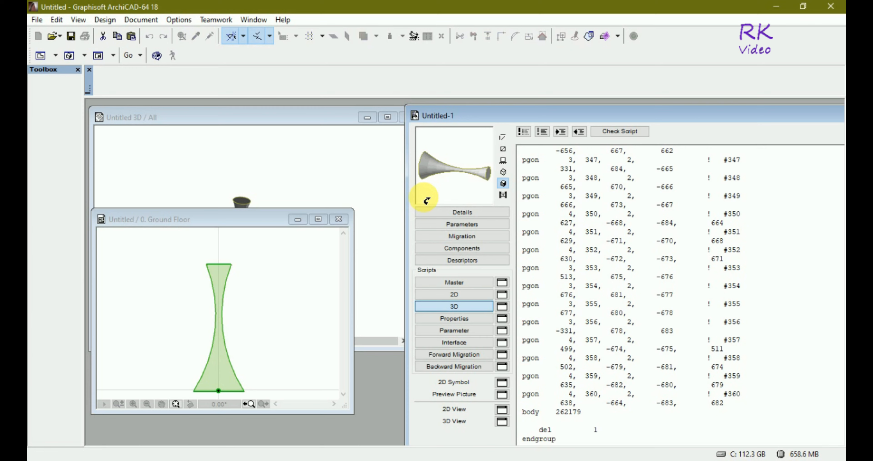
pyautogui.moveTo(445, 154); pyautogui.dragTo(454, 136)
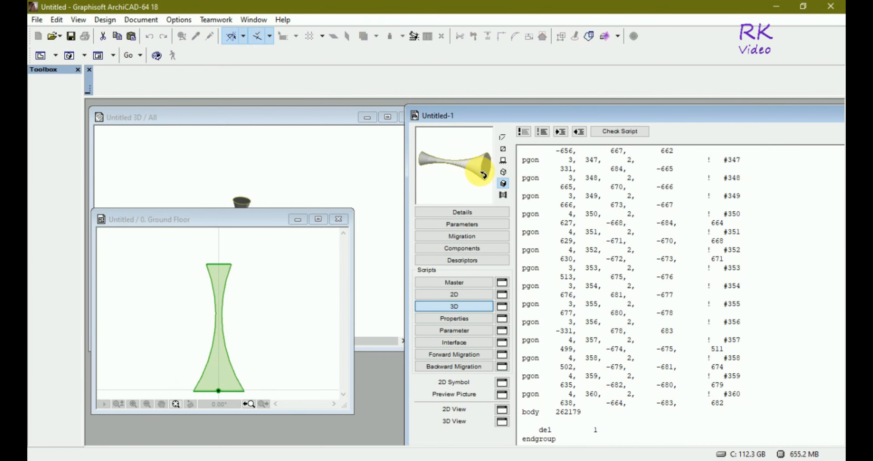
pyautogui.moveTo(477, 198); pyautogui.dragTo(465, 142)
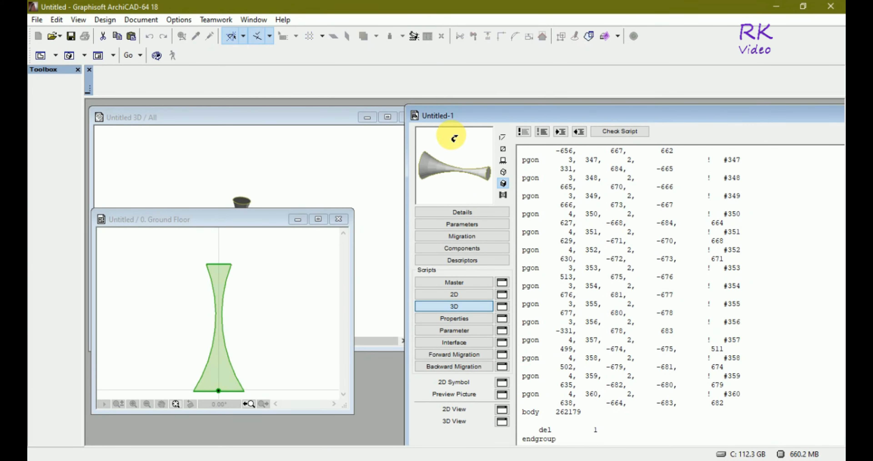
pyautogui.moveTo(451, 135); pyautogui.dragTo(455, 139)
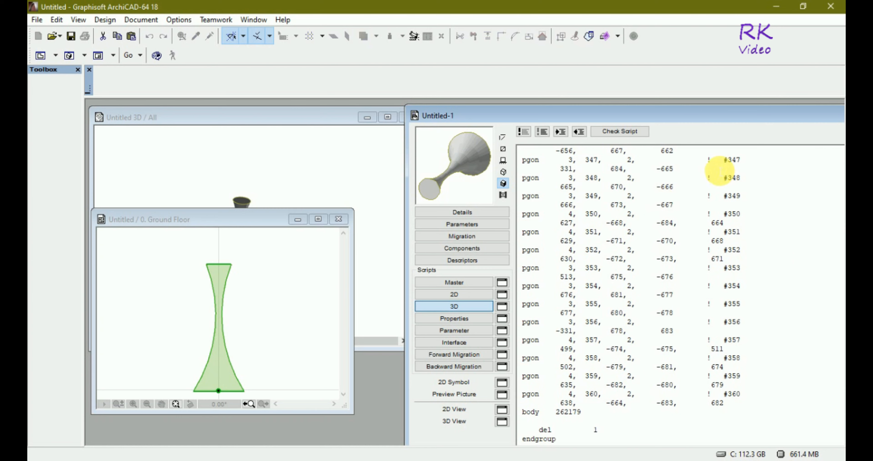
# - Open the object's separate 3D View window and orbit the model until it stands upright
pyautogui.click(501, 423)
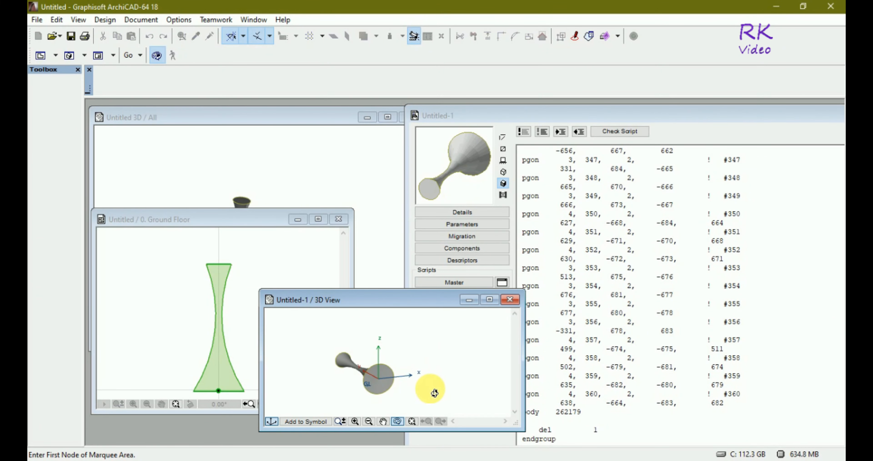
pyautogui.moveTo(431, 388); pyautogui.dragTo(420, 342)
pyautogui.scroll(-1, 415, 372)
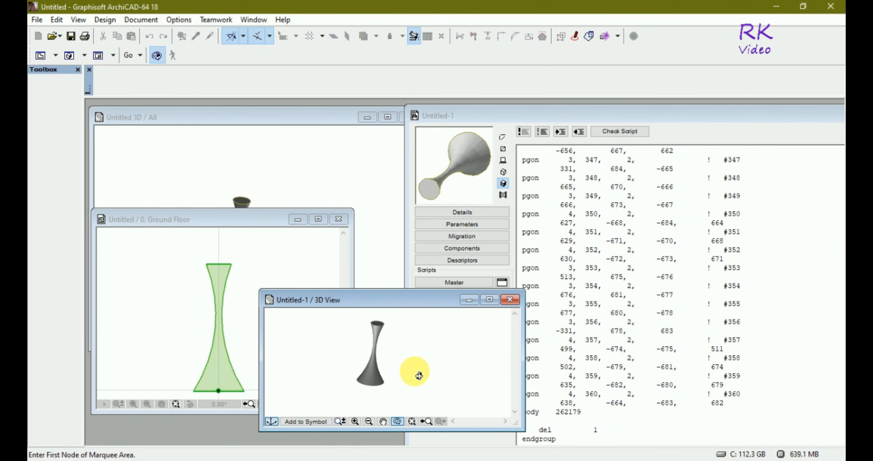
pyautogui.scroll(-1, 415, 360)
pyautogui.moveTo(433, 370); pyautogui.dragTo(406, 372)
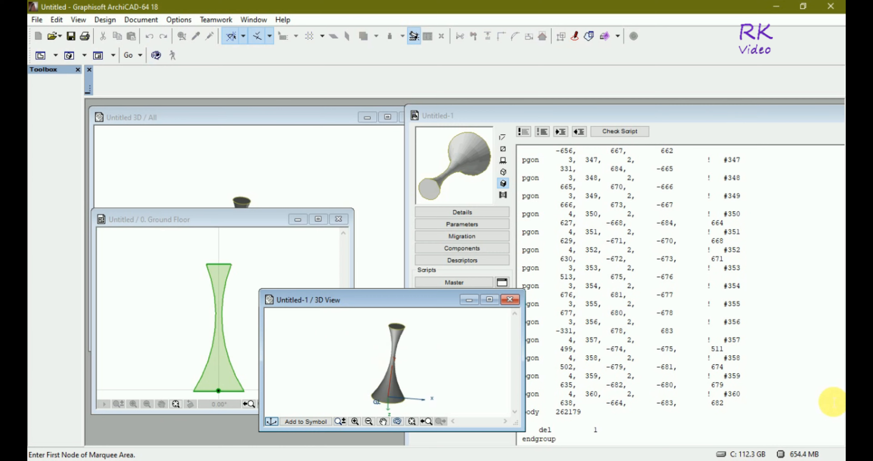
# - Move the object's 3D View and Ground Floor windows lower, and frame the original morph in the project's 3D window
pyautogui.moveTo(425, 297); pyautogui.dragTo(430, 330)
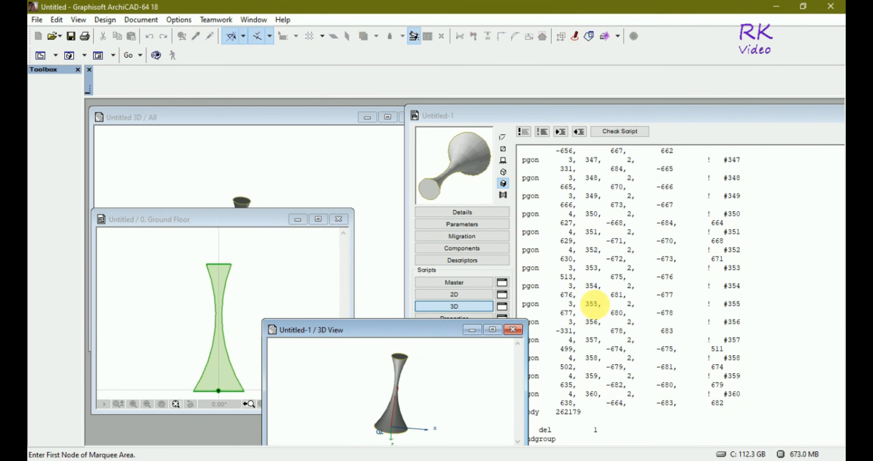
pyautogui.moveTo(244, 214); pyautogui.dragTo(236, 259)
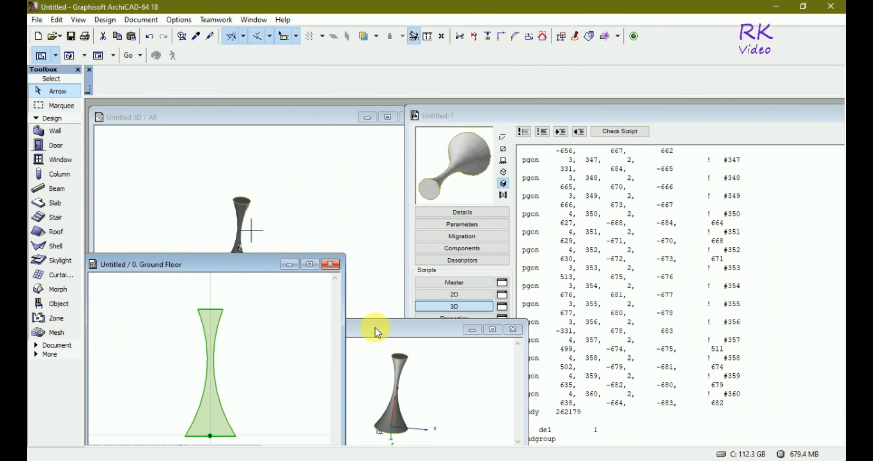
pyautogui.click(261, 143)
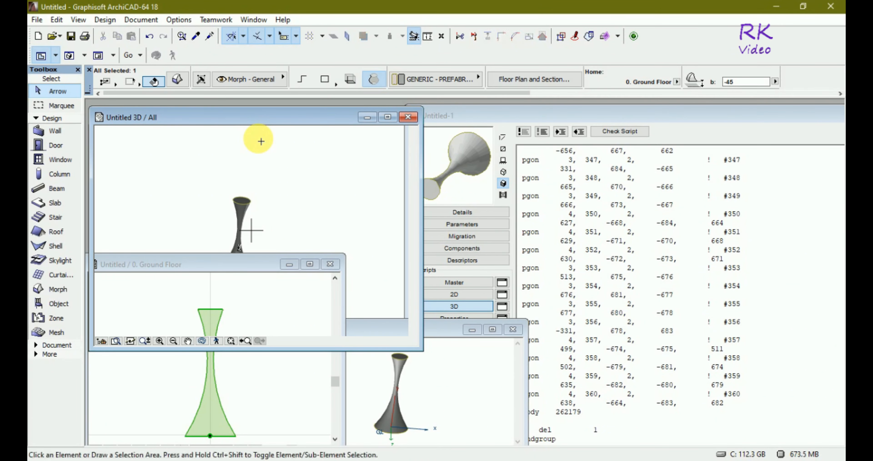
pyautogui.scroll(-4, 259, 140)
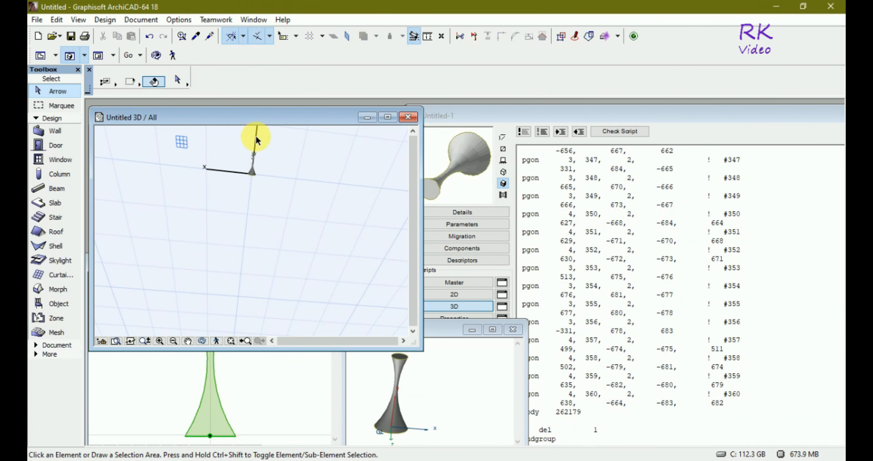
pyautogui.scroll(4, 257, 144)
pyautogui.scroll(2, 251, 190)
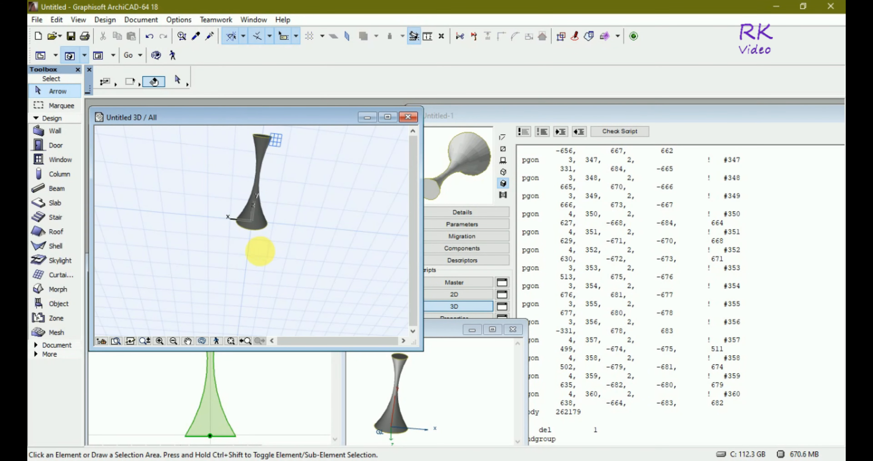
pyautogui.scroll(-3, 259, 253)
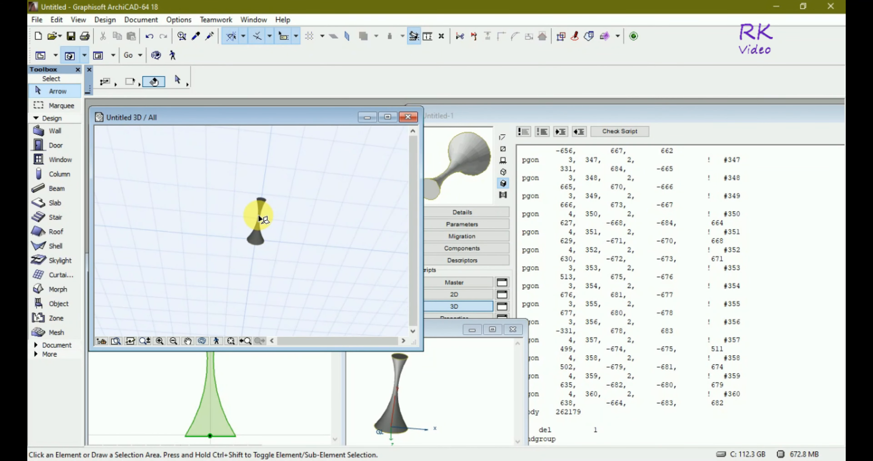
pyautogui.scroll(3, 261, 218)
pyautogui.scroll(2, 259, 219)
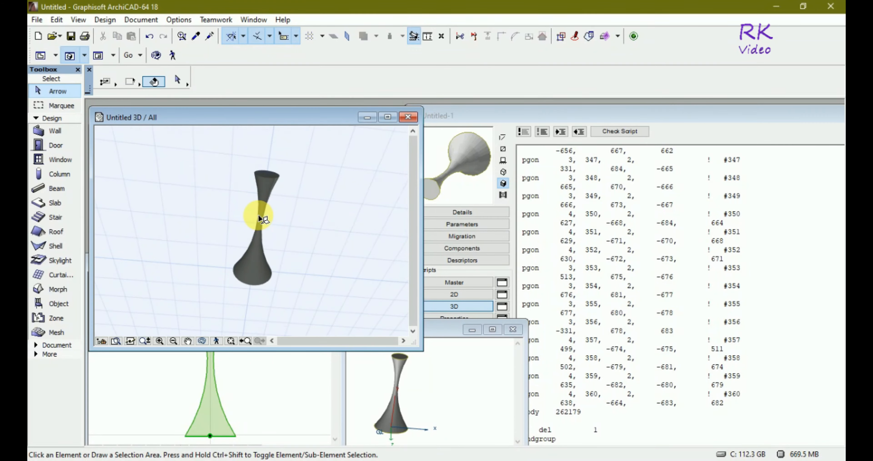
# - Move the Ground Floor window clear of the 3D morph, fit its plan outline and bring the object's 3D View window forward
pyautogui.click(295, 385)
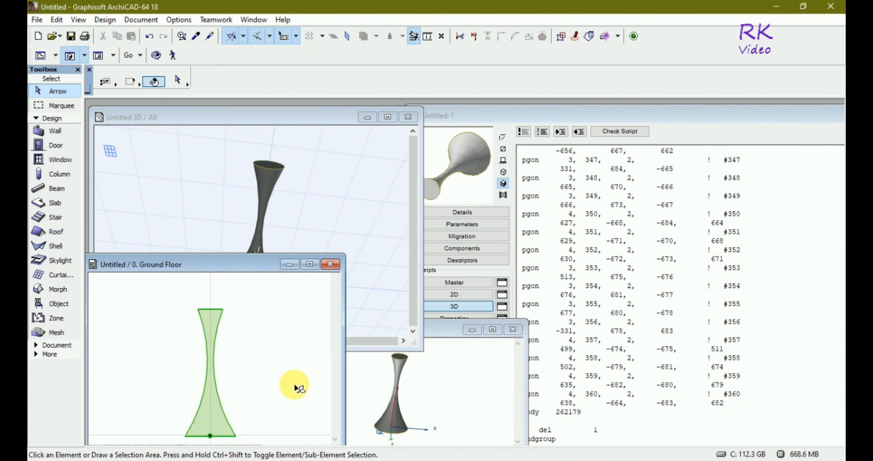
pyautogui.click(232, 264)
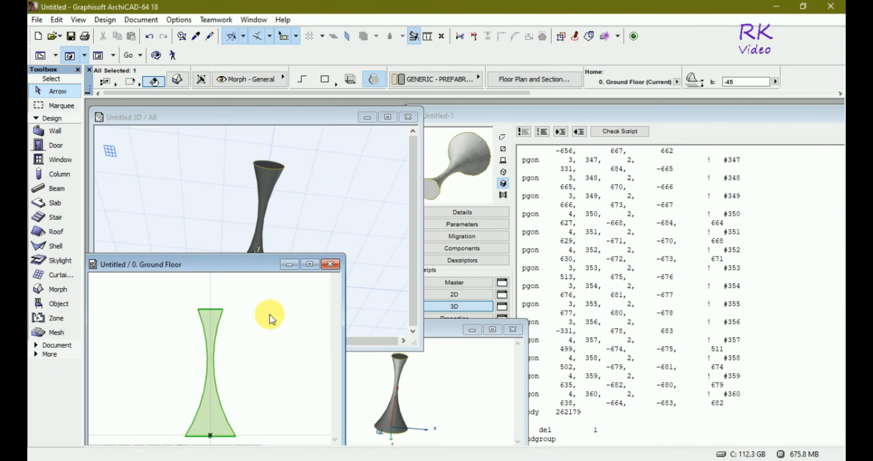
pyautogui.moveTo(232, 262); pyautogui.dragTo(207, 309)
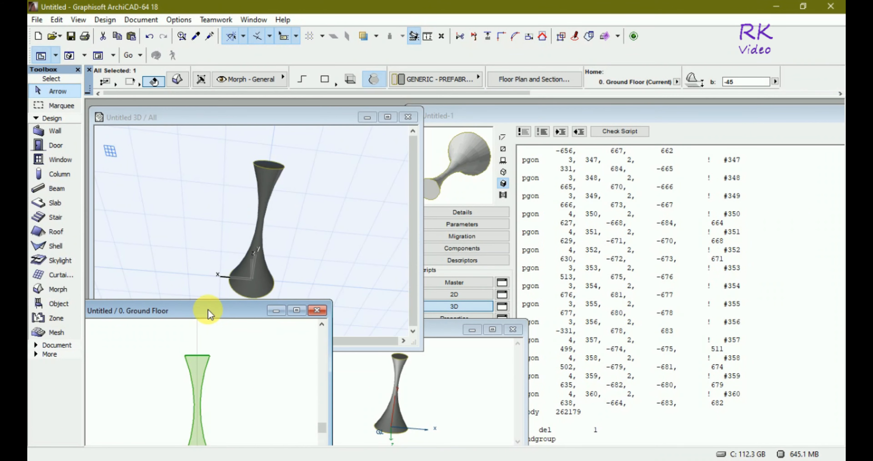
pyautogui.scroll(-1, 206, 328)
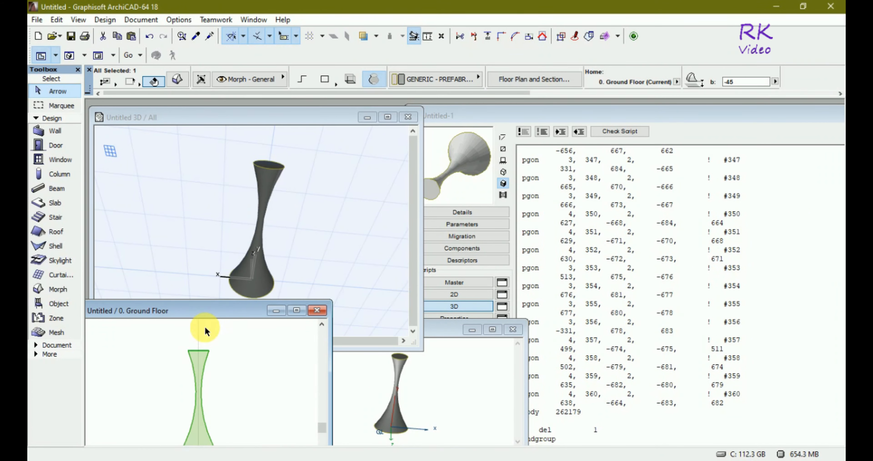
pyautogui.scroll(-1, 206, 330)
pyautogui.click(446, 332)
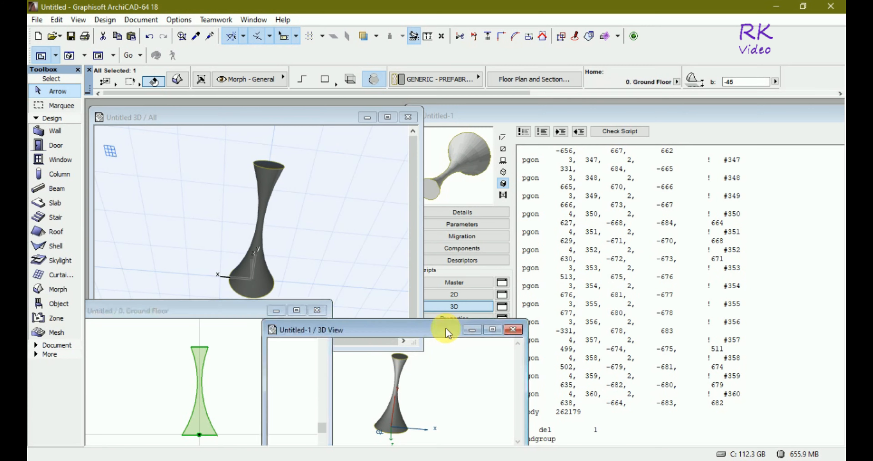